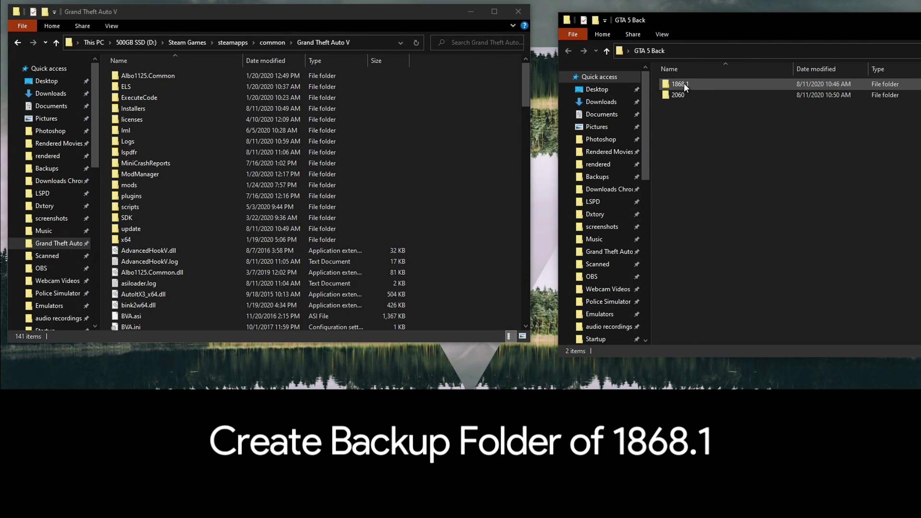
{"action": "double_click", "coordinate": [709, 83]}
{"action": "left_click_drag", "start_coordinate": [695, 22], "coordinate": [588, 66]}
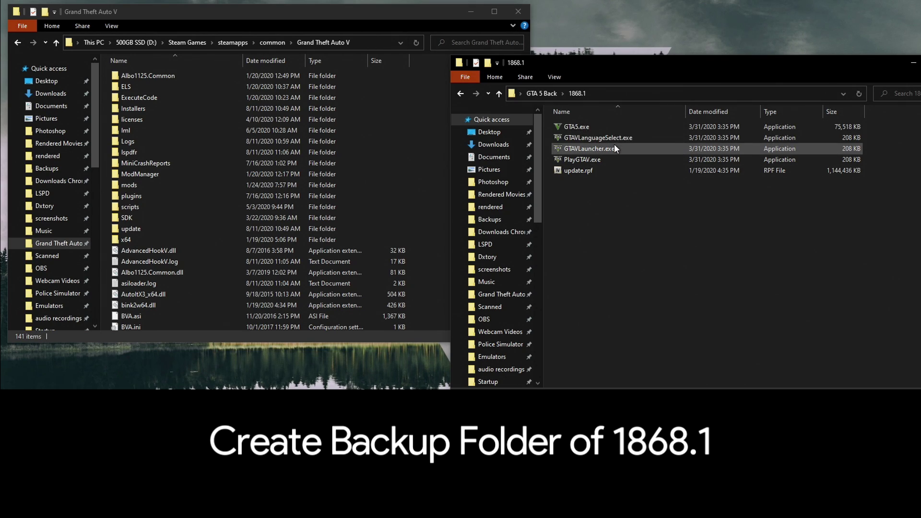
{"action": "mouse_move", "coordinate": [616, 149]}
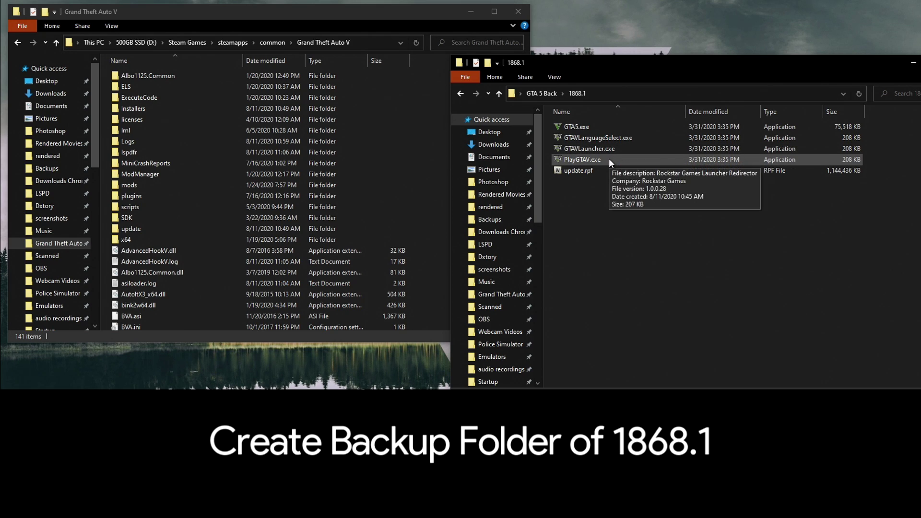
{"action": "left_click", "coordinate": [205, 250]}
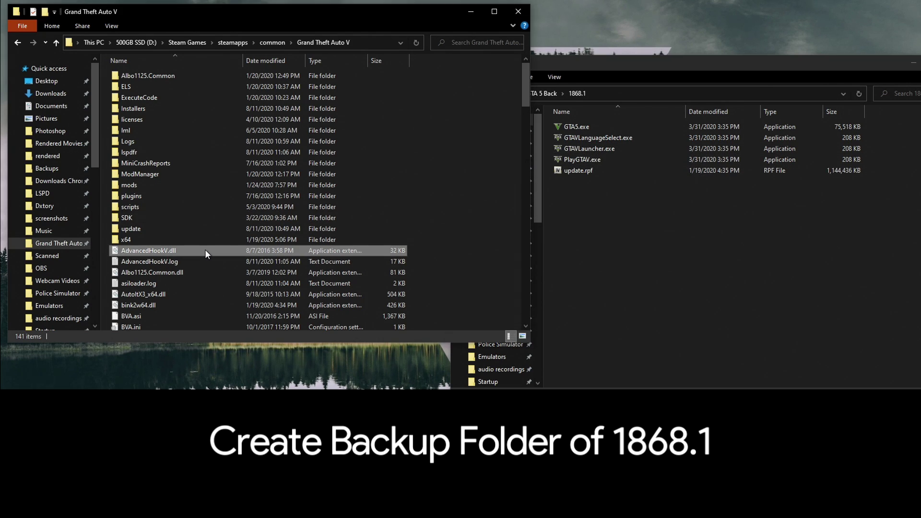
{"action": "scroll", "coordinate": [206, 249], "scroll_direction": "down", "scroll_amount": 4}
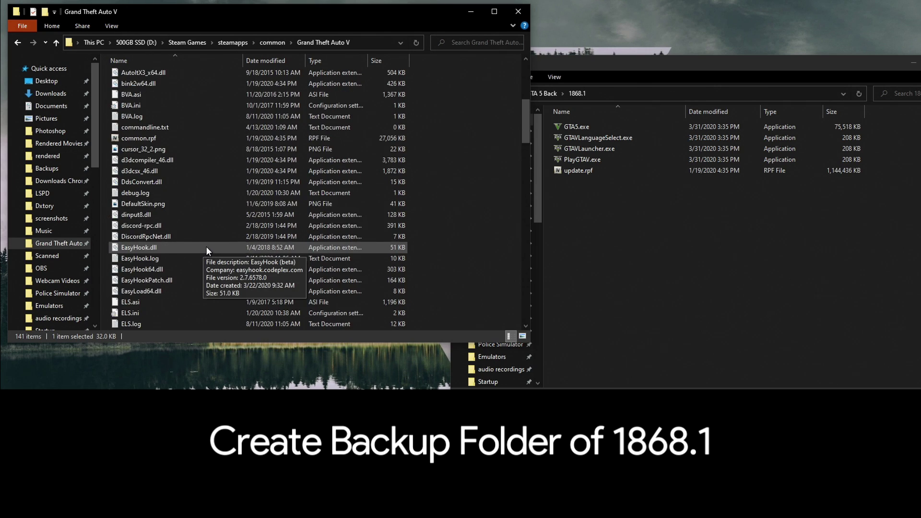
{"action": "scroll", "coordinate": [205, 183], "scroll_direction": "up", "scroll_amount": 4}
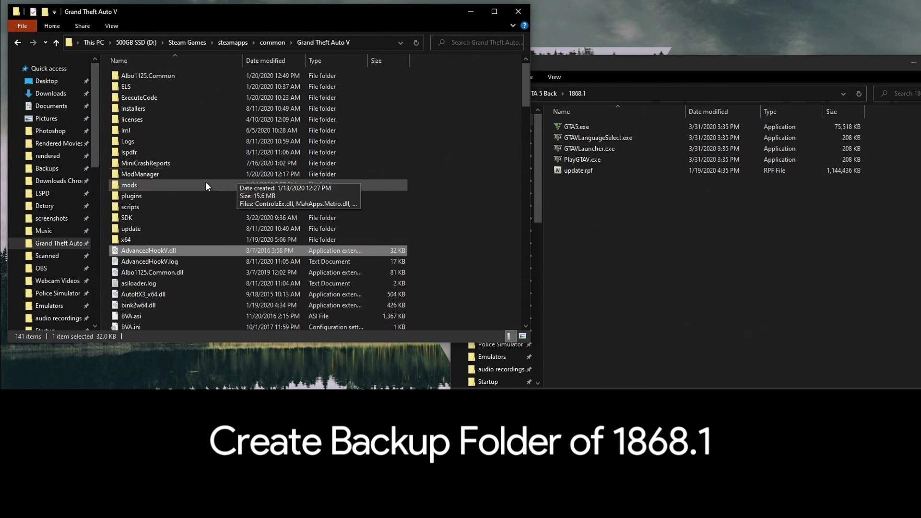
{"action": "left_click", "coordinate": [150, 228]}
{"action": "double_click", "coordinate": [151, 229]}
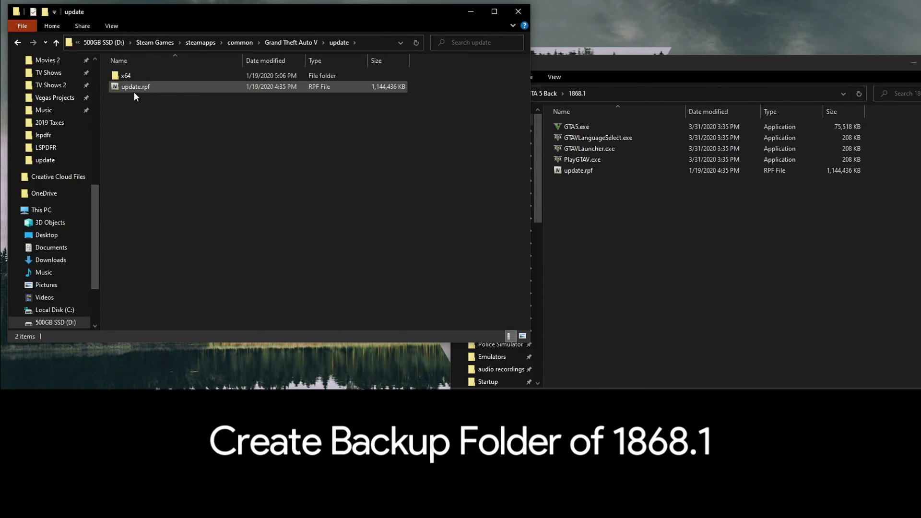
{"action": "left_click", "coordinate": [691, 252]}
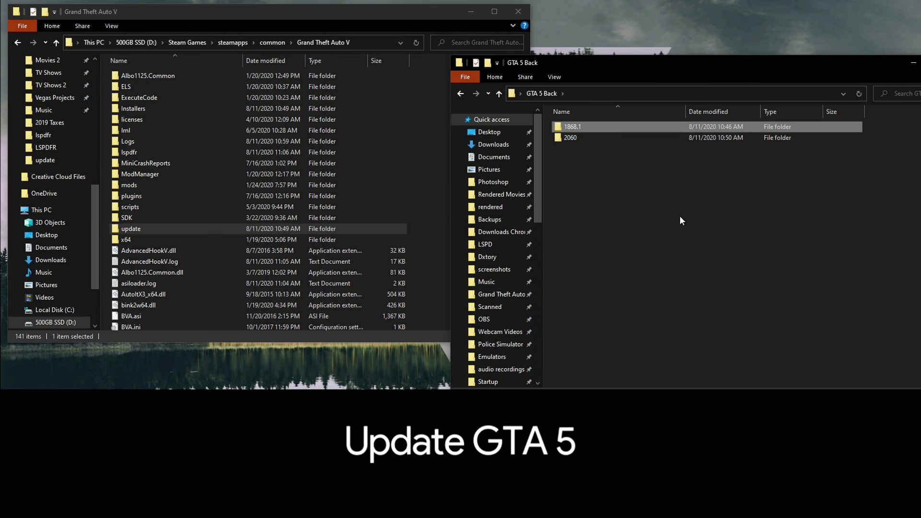
Step: Open the 2060 backup folder beside the game's update folder, then go back up to Grand Theft Auto V
{"action": "double_click", "coordinate": [574, 137]}
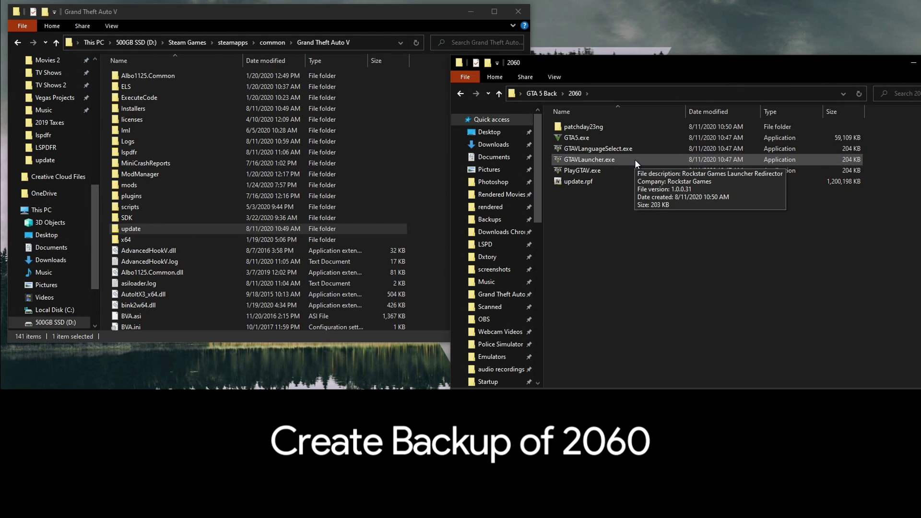
{"action": "double_click", "coordinate": [132, 224]}
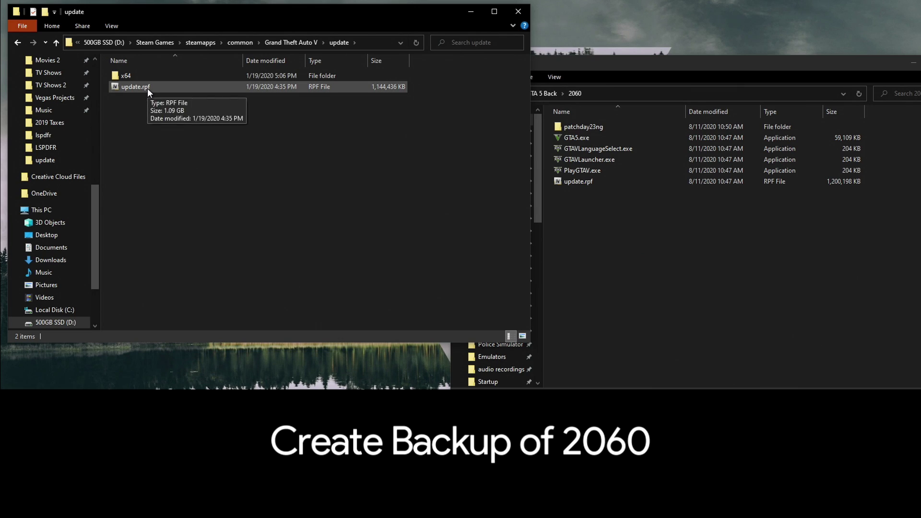
{"action": "left_click", "coordinate": [667, 221]}
{"action": "left_click", "coordinate": [278, 42]}
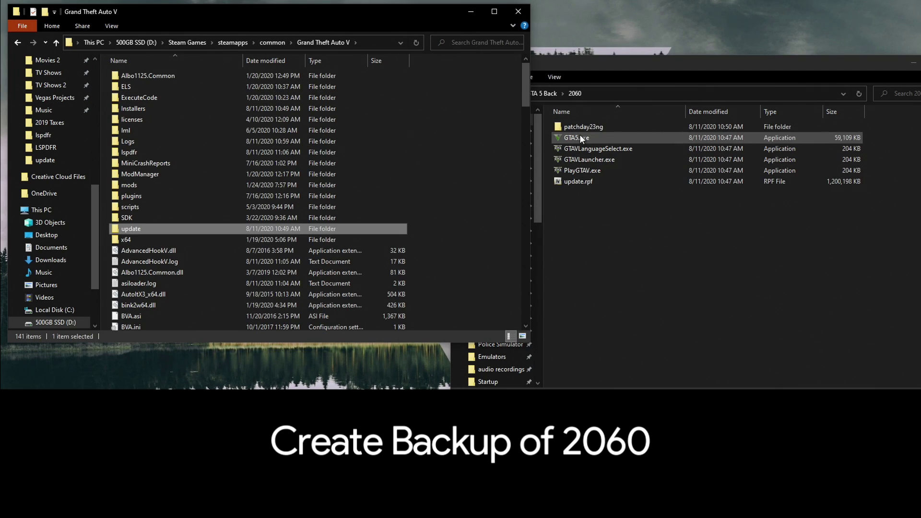
Step: Browse to update\x64\dlcpacks to view patchday1ng through patchday23ng, then return to Grand Theft Auto V
{"action": "double_click", "coordinate": [136, 228]}
{"action": "double_click", "coordinate": [145, 76]}
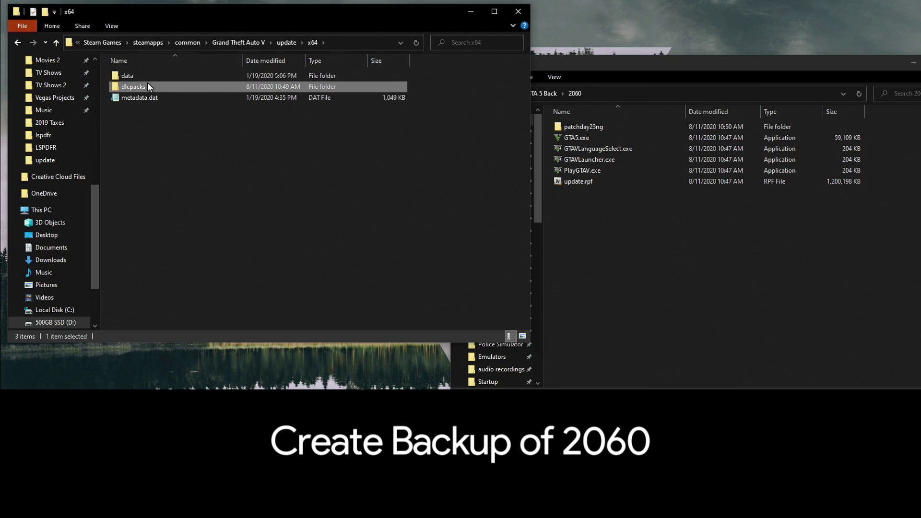
{"action": "double_click", "coordinate": [158, 87]}
{"action": "scroll", "coordinate": [168, 125], "scroll_direction": "down", "scroll_amount": 10}
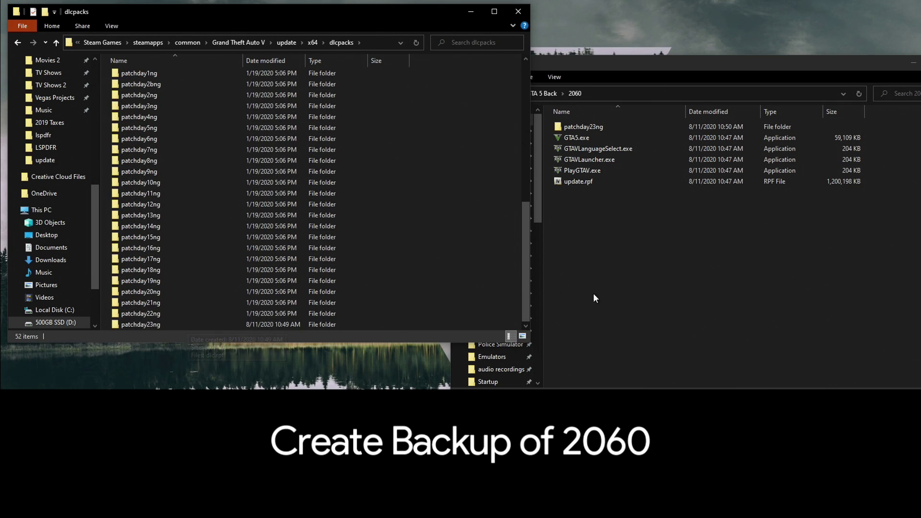
{"action": "left_click", "coordinate": [648, 285]}
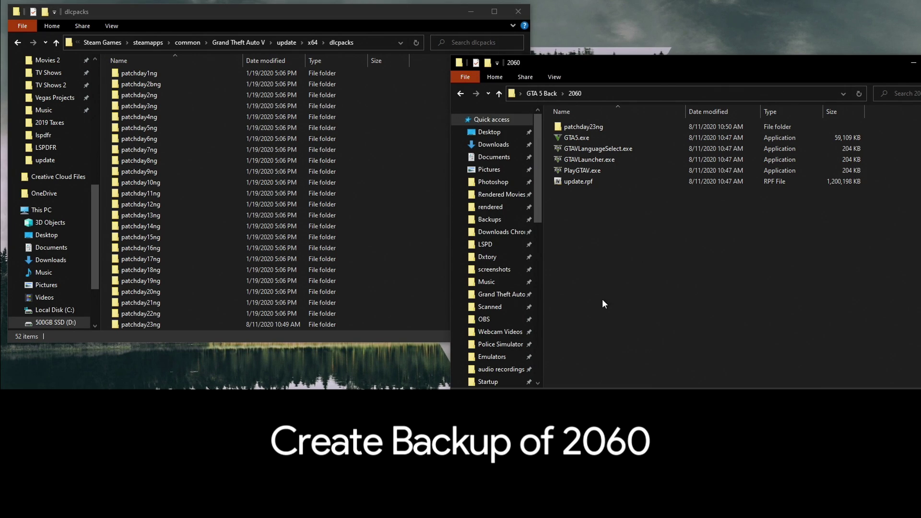
{"action": "left_click", "coordinate": [238, 42]}
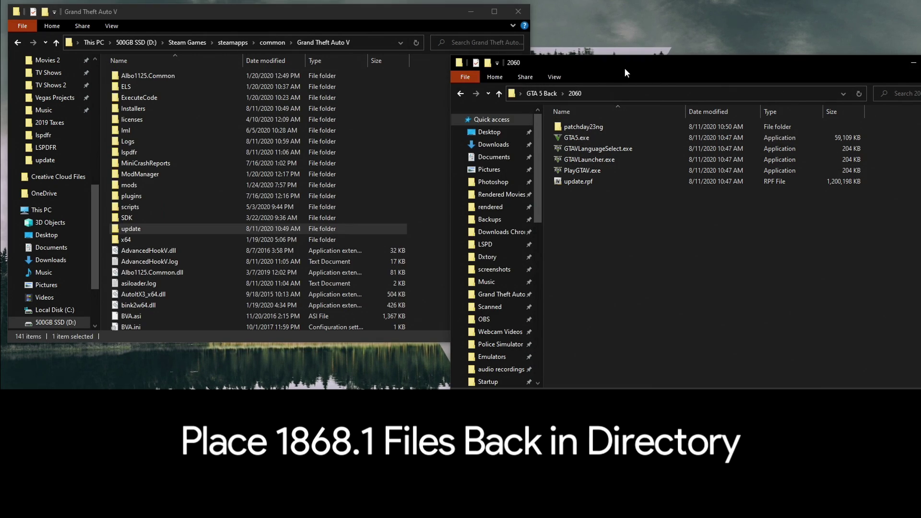
Step: Select the four .exe files and update.rpf in the 1868.1 backup, with the game's update folder open
{"action": "left_click", "coordinate": [538, 96]}
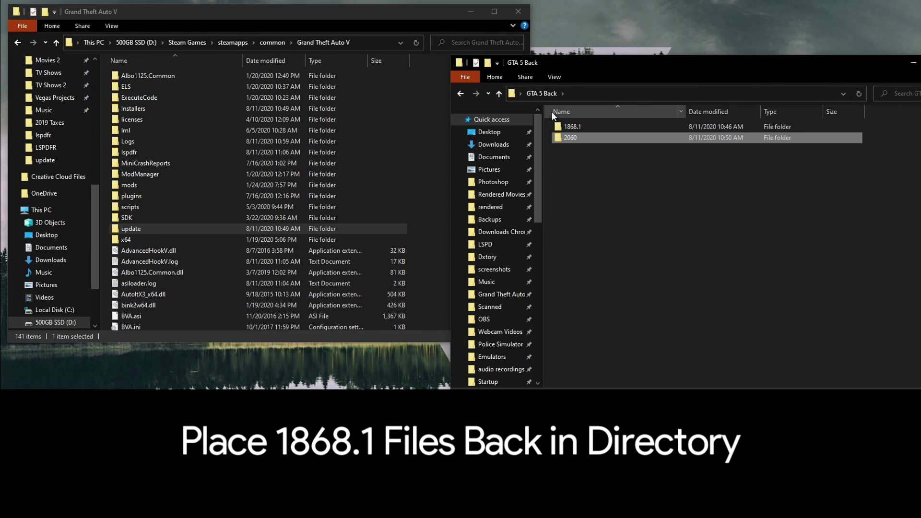
{"action": "double_click", "coordinate": [573, 127]}
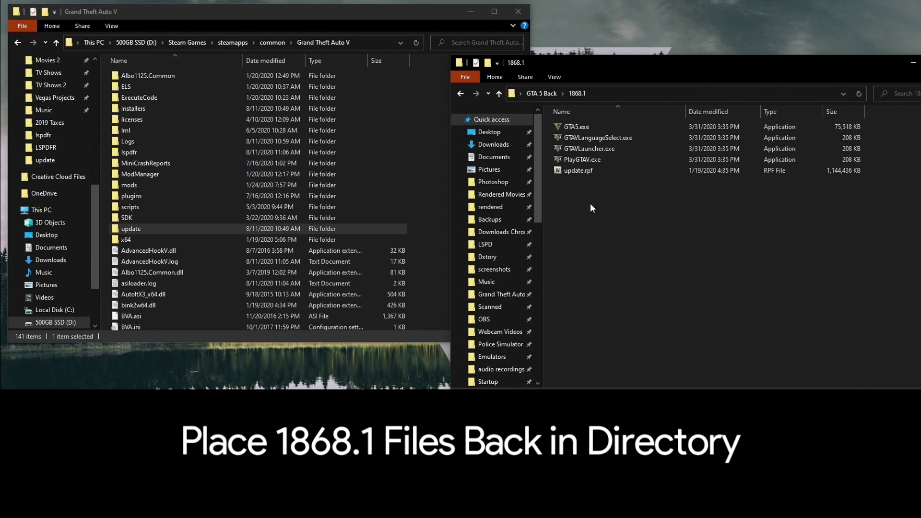
{"action": "left_click", "coordinate": [586, 160]}
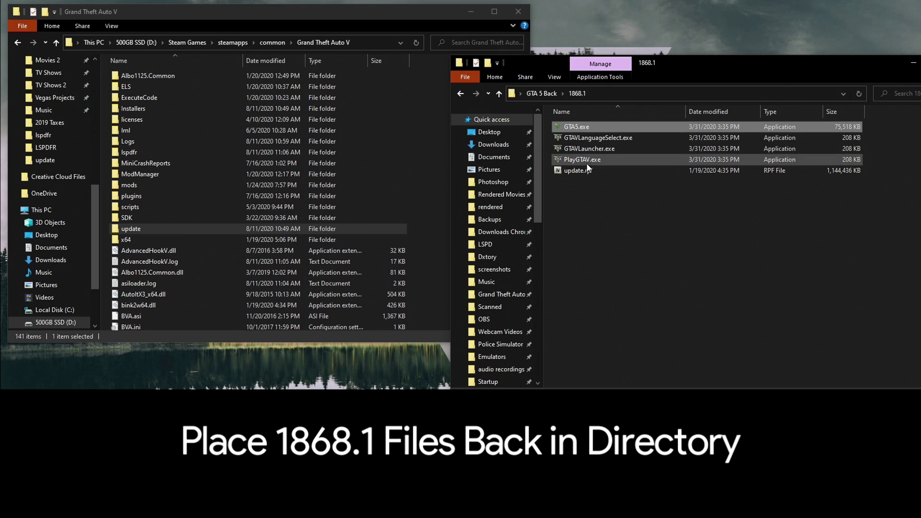
{"action": "left_click", "coordinate": [586, 126]}
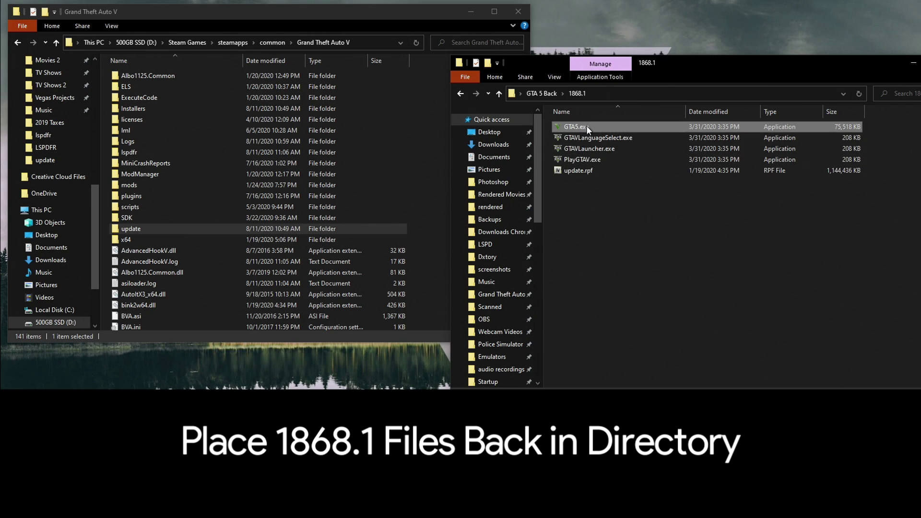
{"action": "left_click", "coordinate": [591, 159], "text": "shift"}
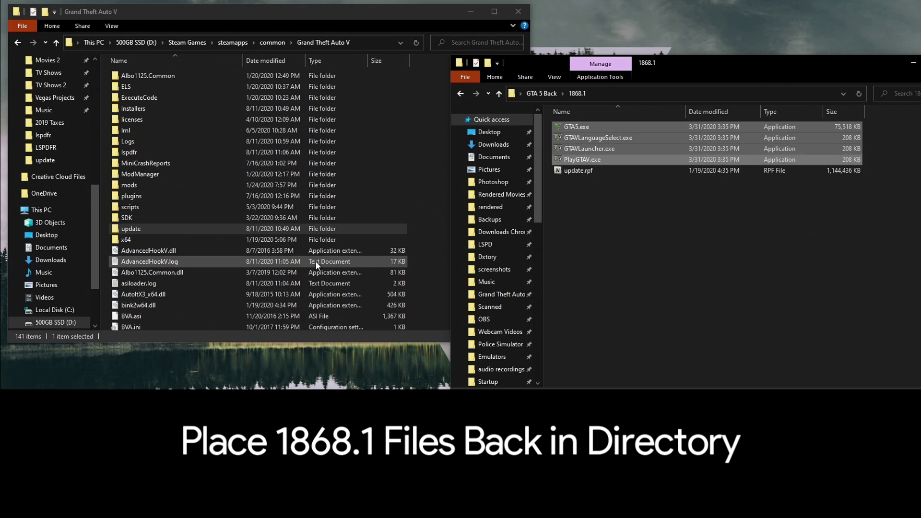
{"action": "double_click", "coordinate": [155, 228]}
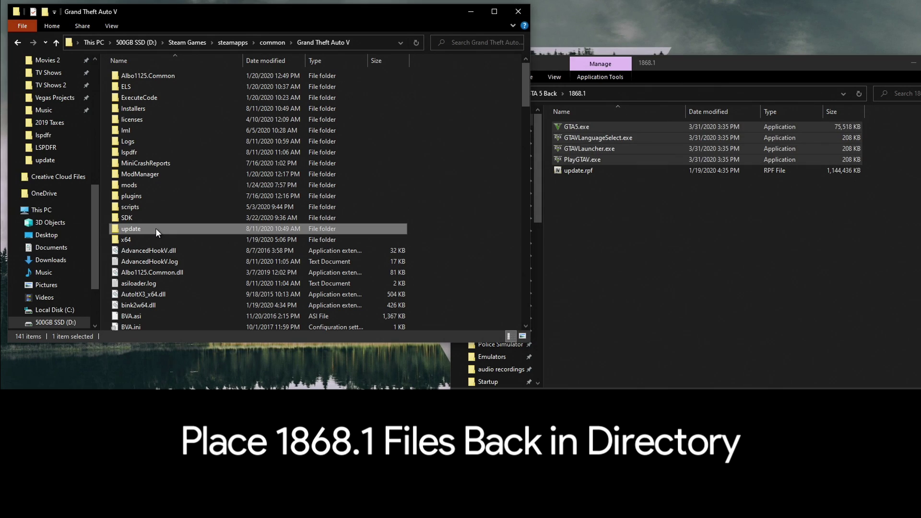
{"action": "left_click", "coordinate": [586, 173]}
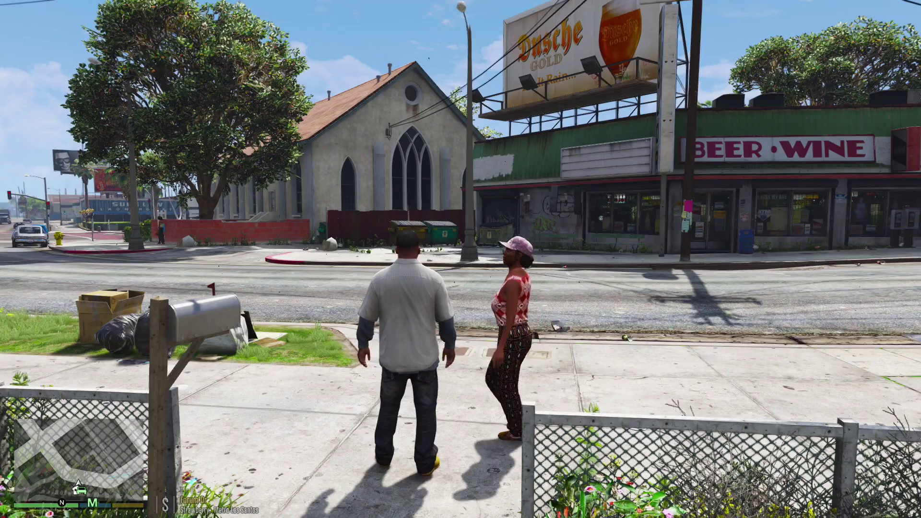
Step: Load 'LSPD First Response.dll' with LoadPlugin in the RAGE Plugin Hook console
{"action": "key", "text": "F4"}
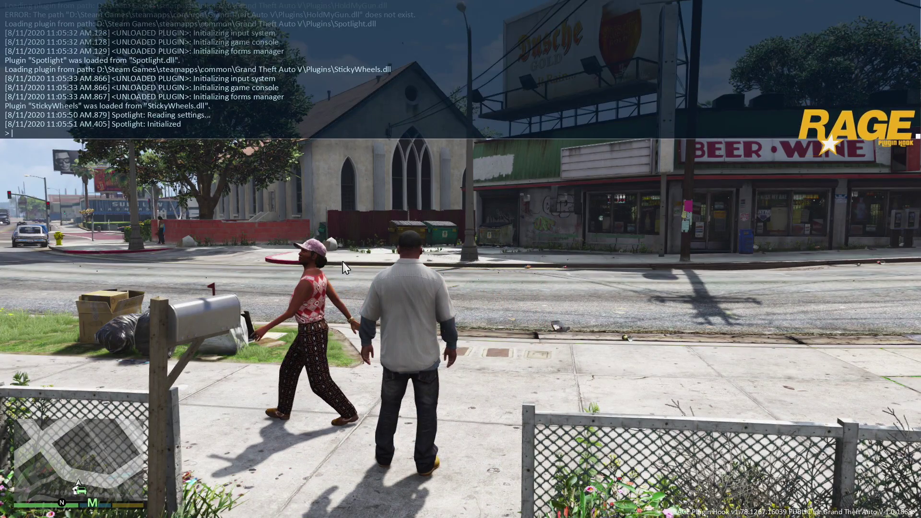
{"action": "type", "text": "LoadPlugin"}
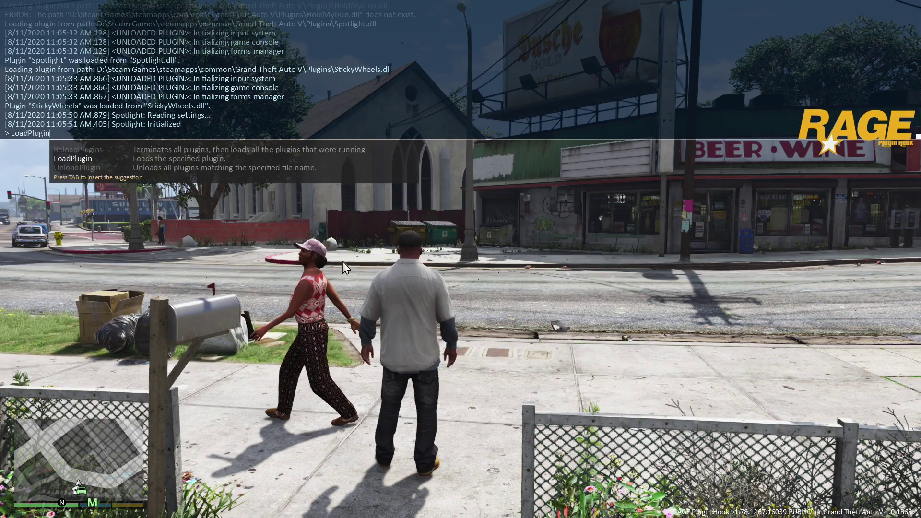
{"action": "key", "text": "Down"}
{"action": "key", "text": "Down"}
{"action": "key", "text": "Down"}
{"action": "key", "text": "Return"}
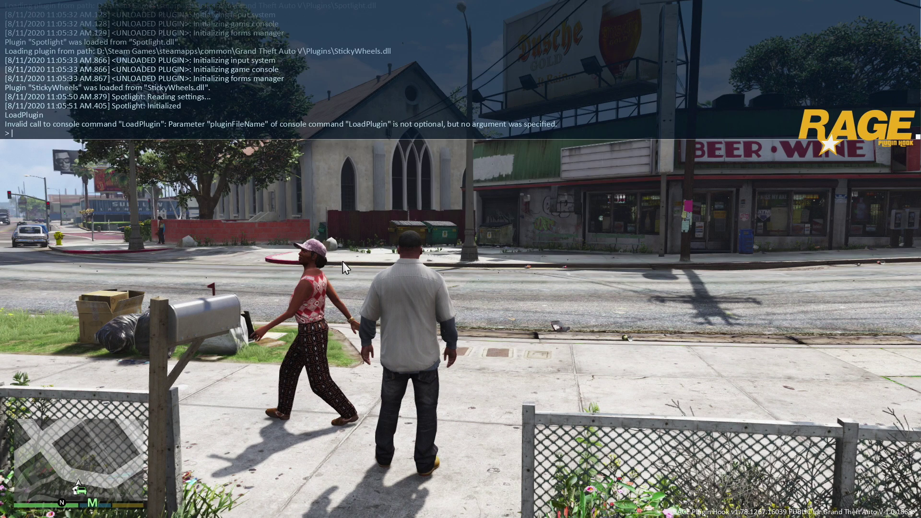
{"action": "type", "text": "LoadPlugin"}
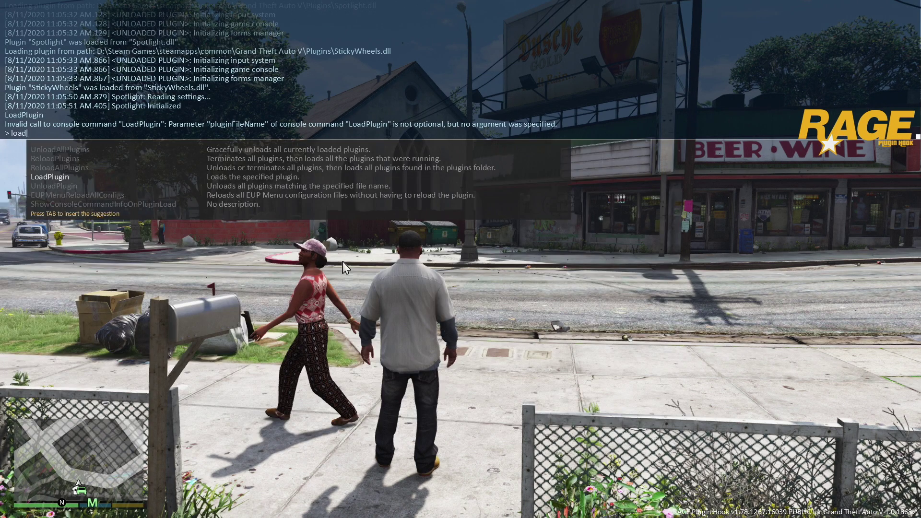
{"action": "key", "text": "Down"}
{"action": "key", "text": "Down"}
{"action": "key", "text": "Down"}
{"action": "key", "text": "Tab"}
{"action": "key", "text": "Return"}
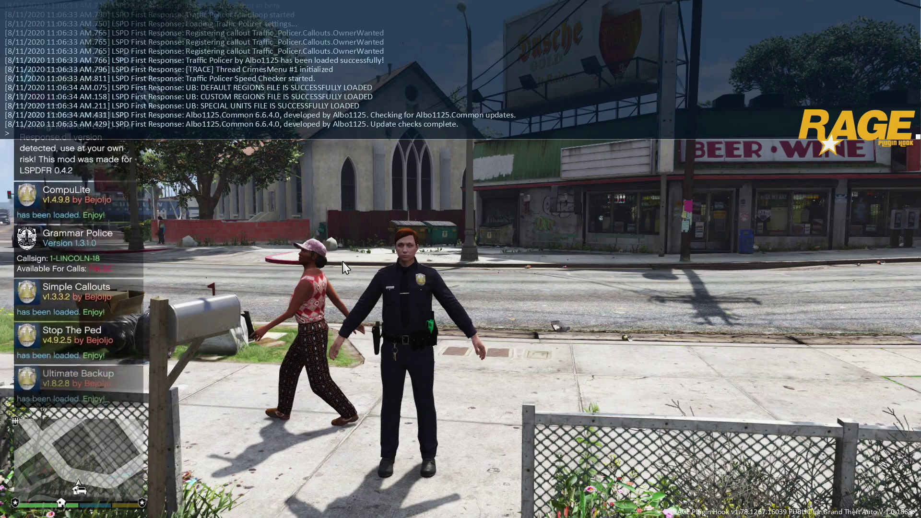
Step: Close the console and walk the on-duty officer along the sidewalk
{"action": "key", "text": "F4"}
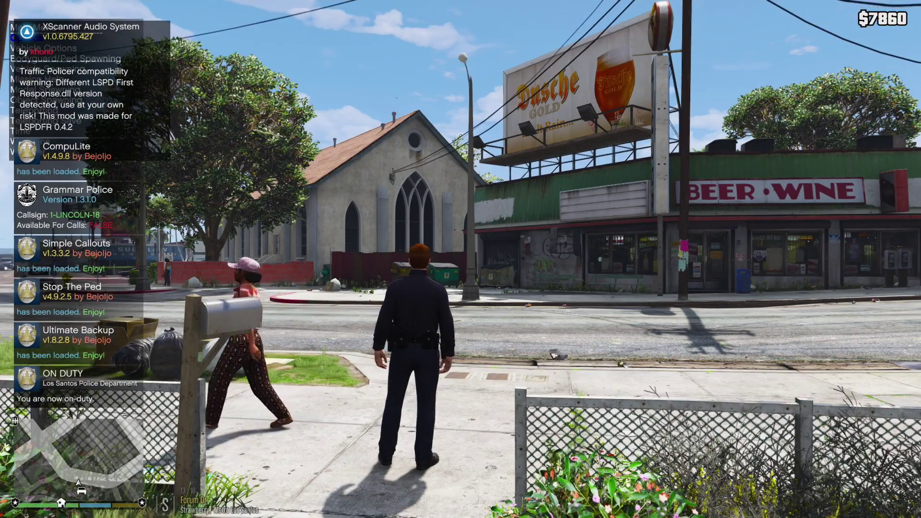
{"action": "key", "text": "w"}
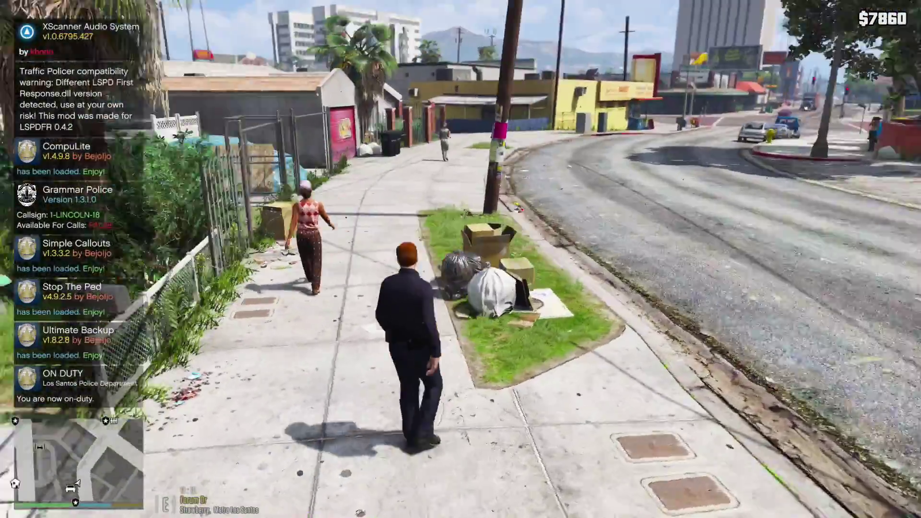
{"action": "key", "text": "w"}
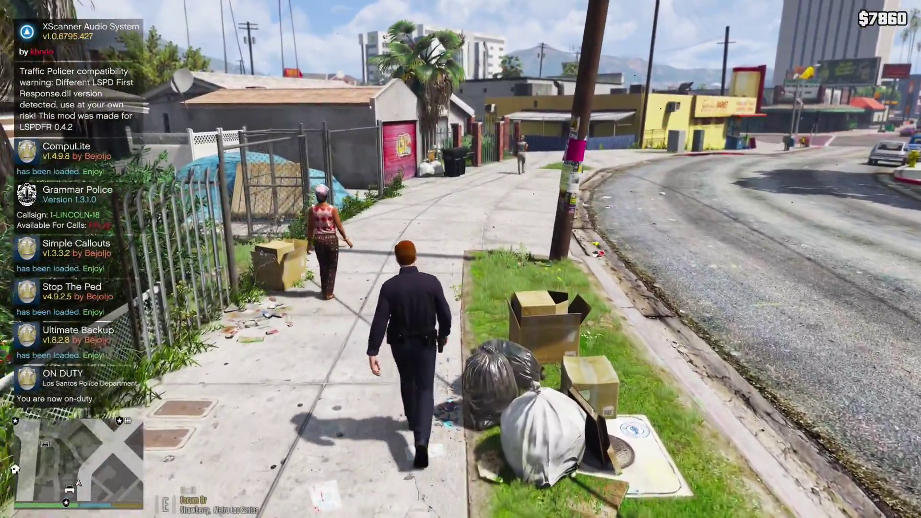
{"action": "key", "text": "w"}
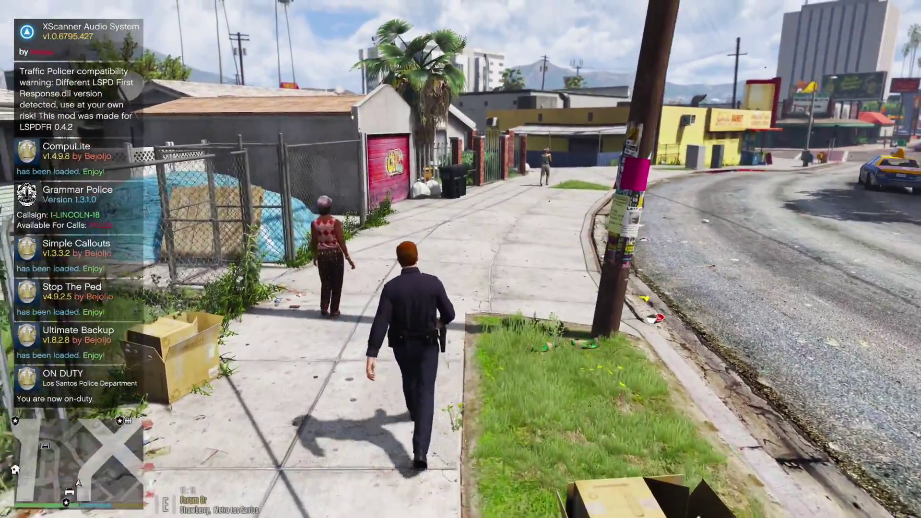
{"action": "key", "text": "w"}
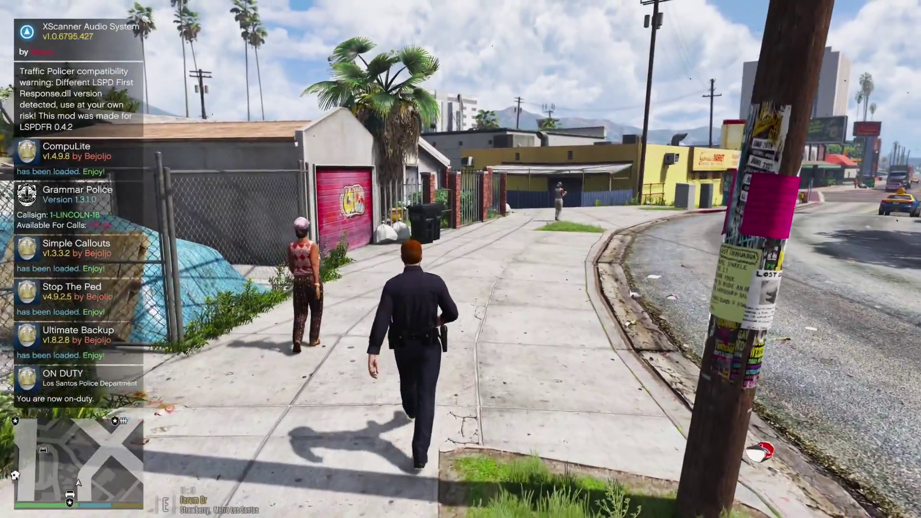
{"action": "key", "text": "w"}
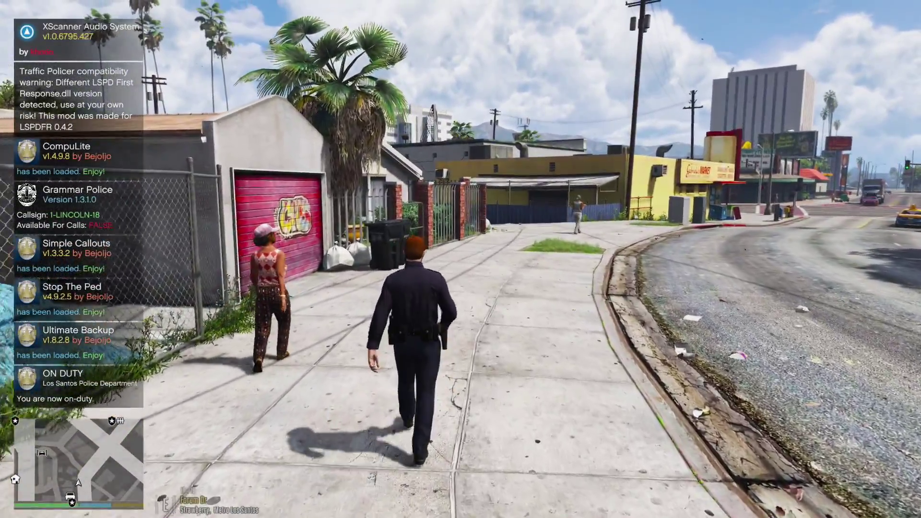
{"action": "key", "text": "w"}
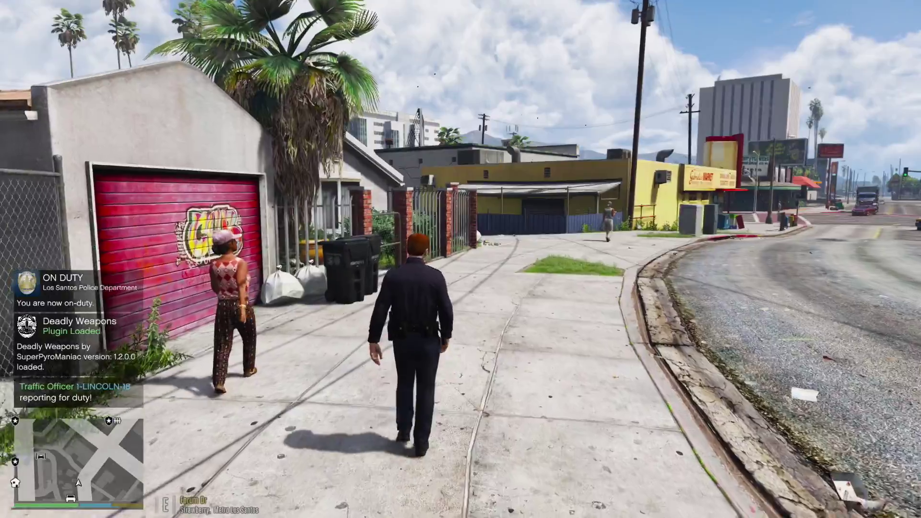
{"action": "key", "text": "w"}
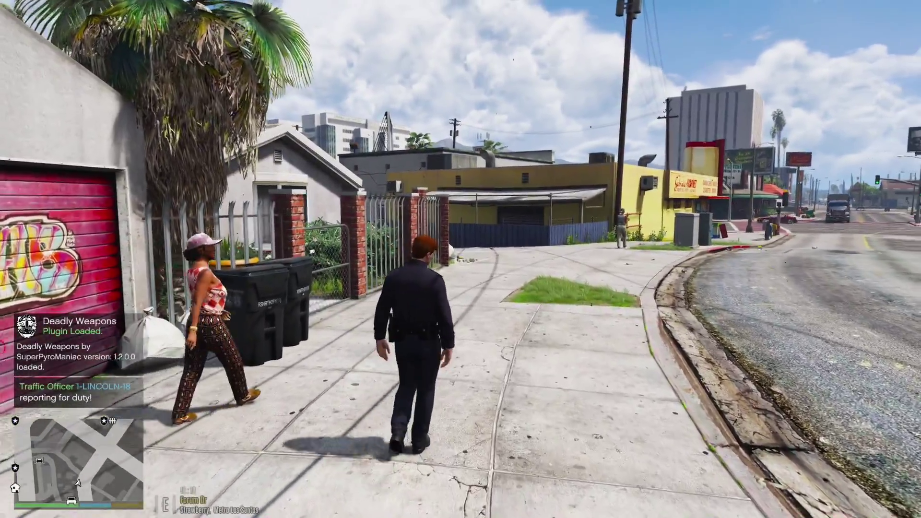
{"action": "key", "text": "w"}
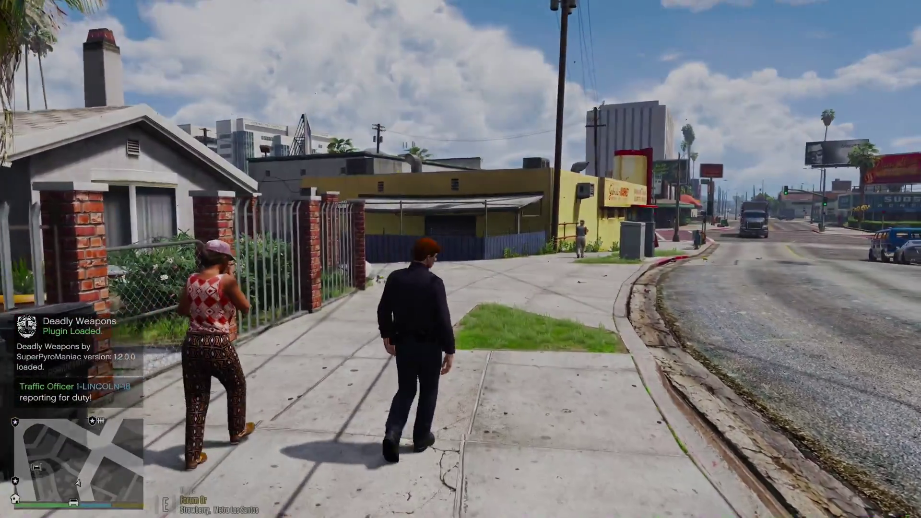